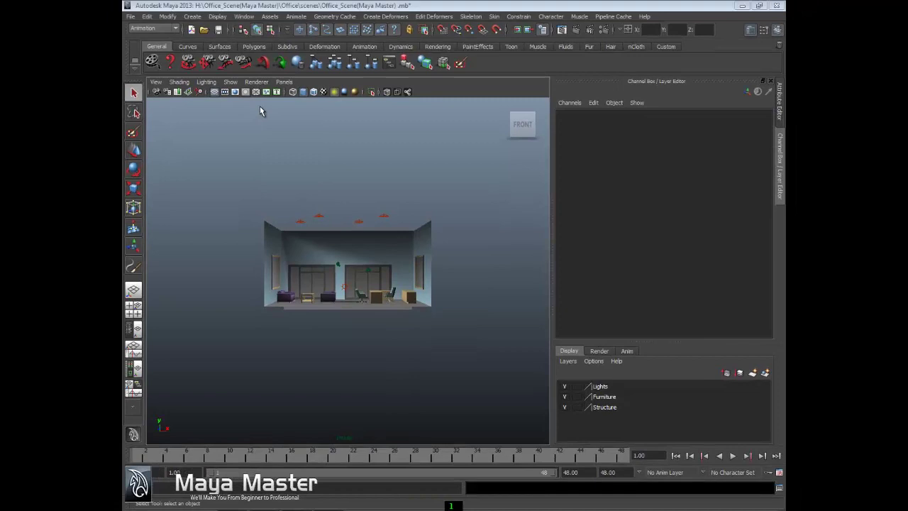
Turn the ViewCube heads-up display off and back on
left_click(218, 18)
mouse_move(245, 41)
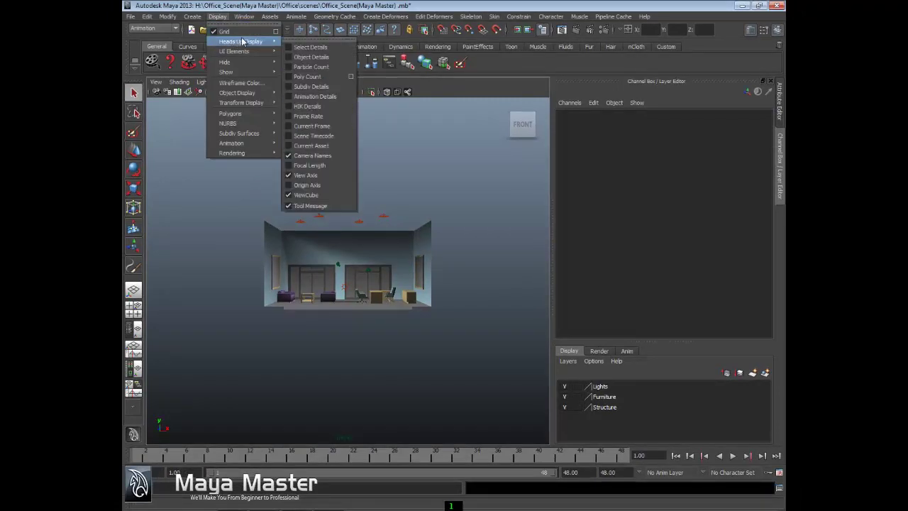
left_click(312, 195)
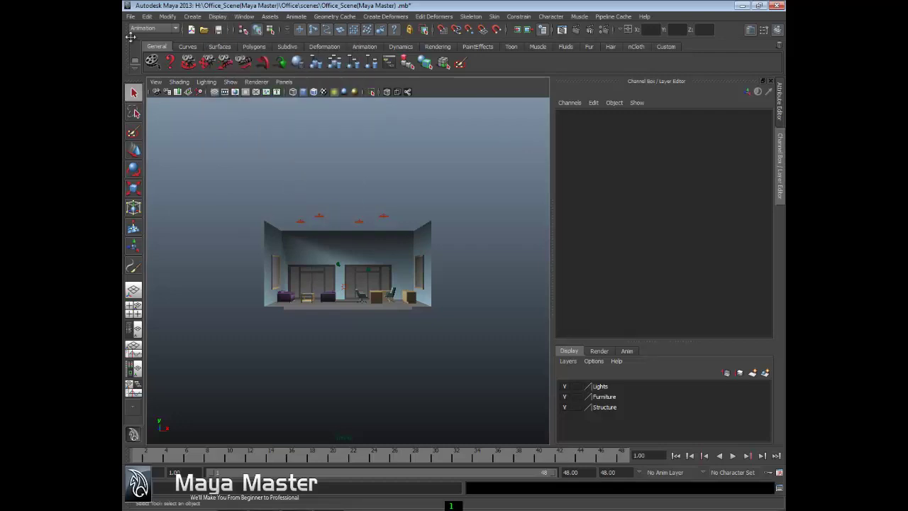
left_click(217, 16)
mouse_move(234, 41)
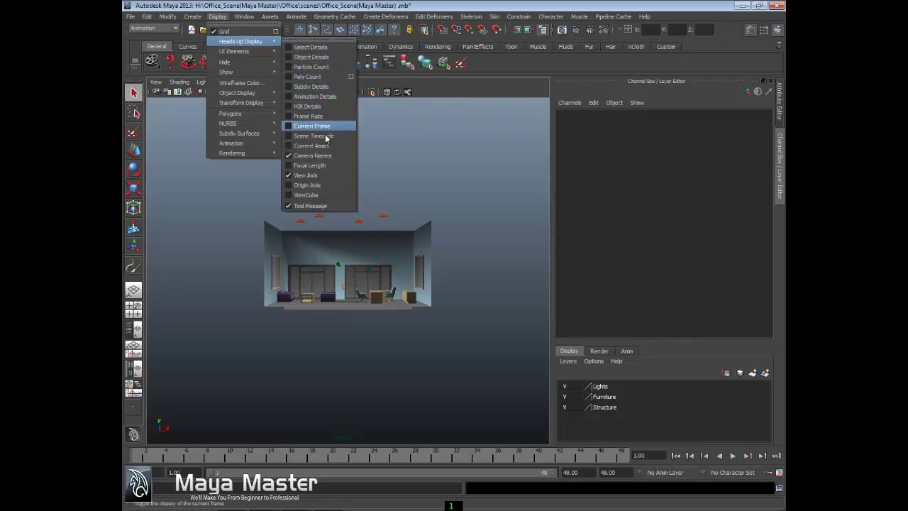
left_click(307, 195)
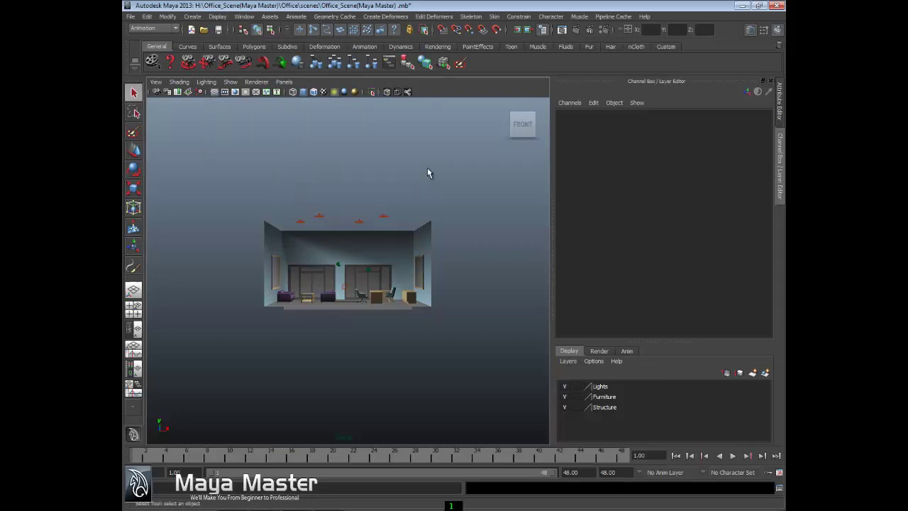
Use the ViewCube to look at the office from the front, left, top and home views, ending at the front
left_click_drag(435, 179, 435, 187, "alt")
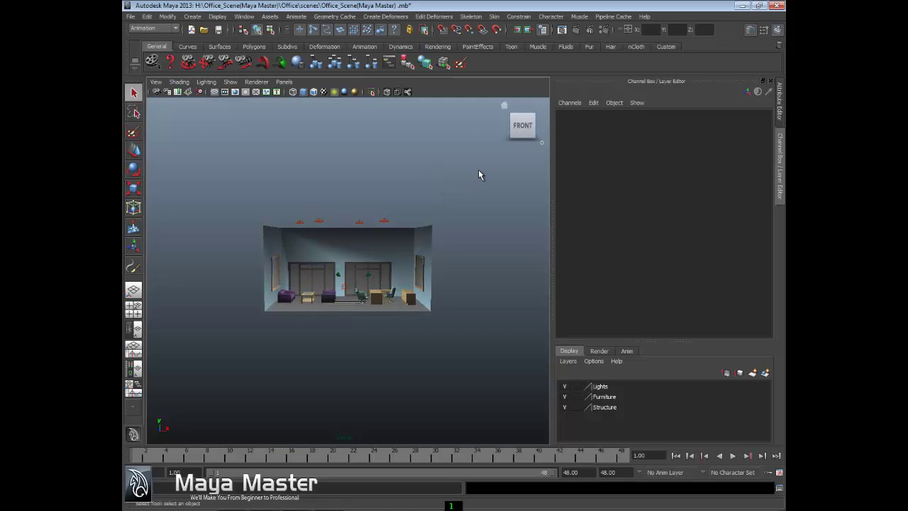
left_click(522, 127)
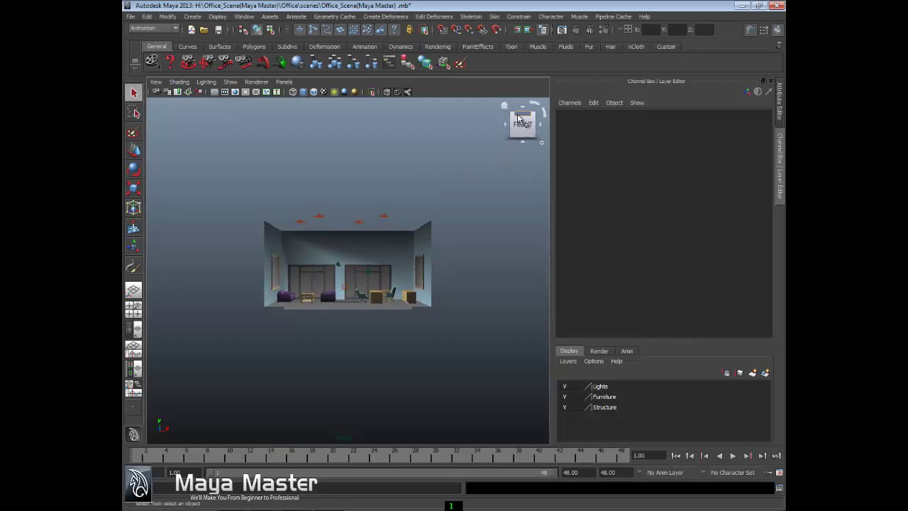
left_click(511, 127)
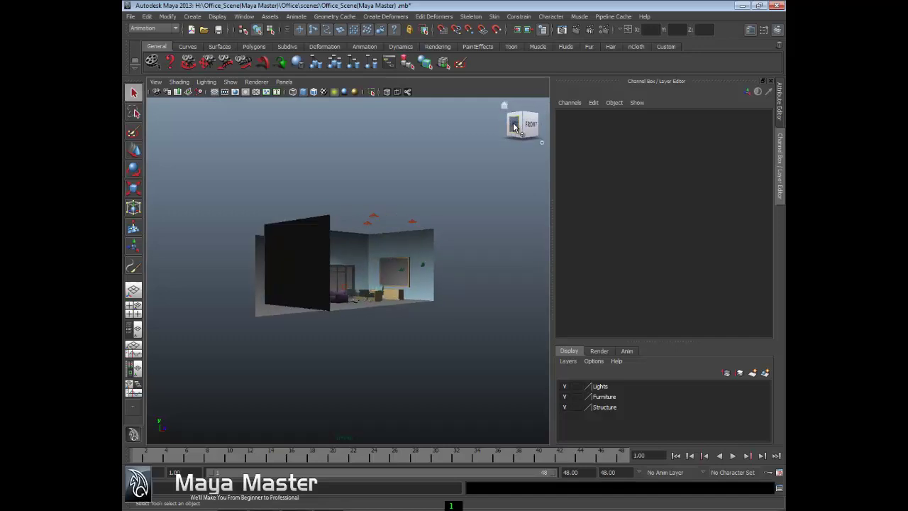
left_click(515, 127)
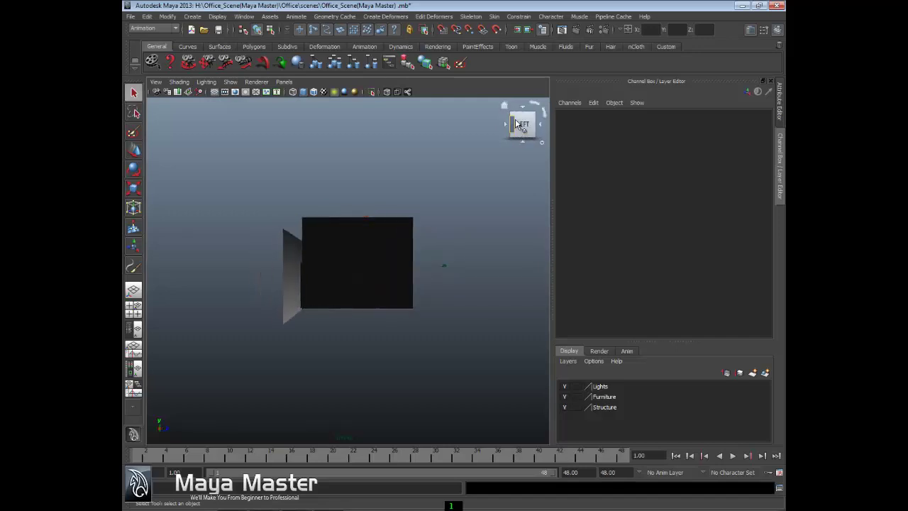
left_click(519, 112)
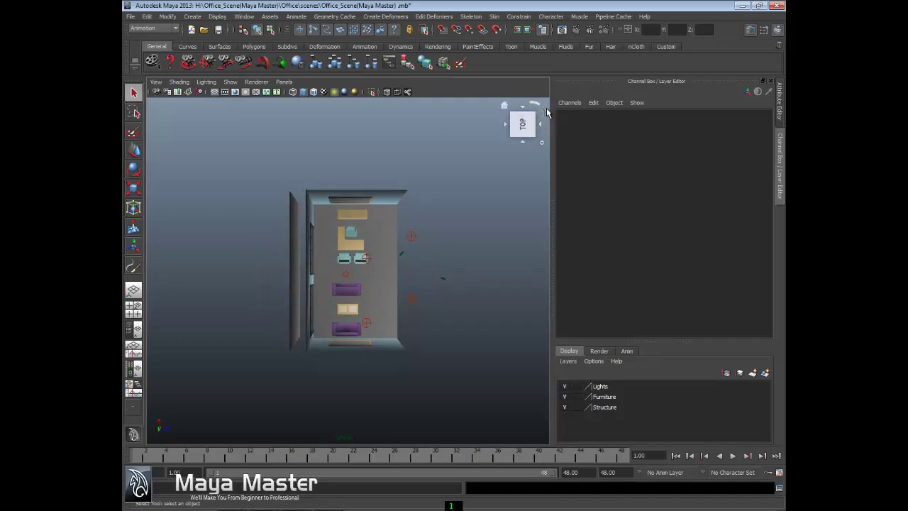
left_click(546, 112)
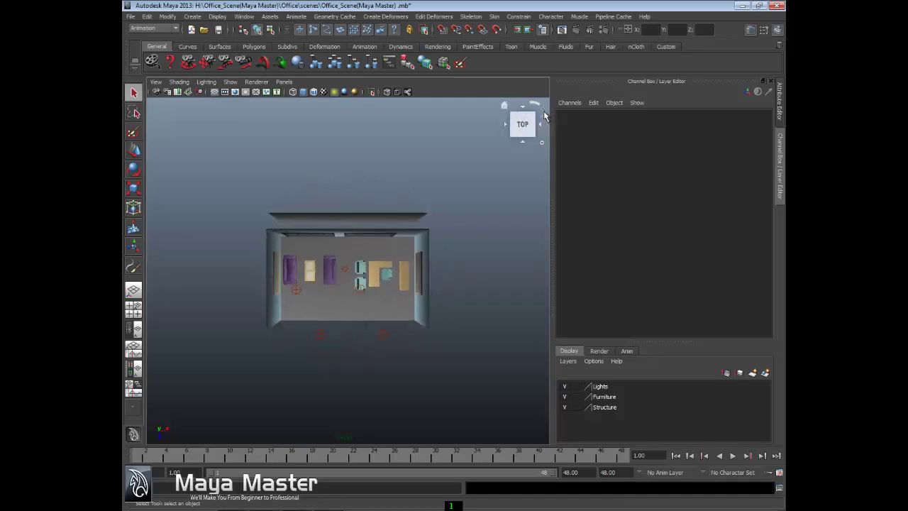
left_click(505, 105)
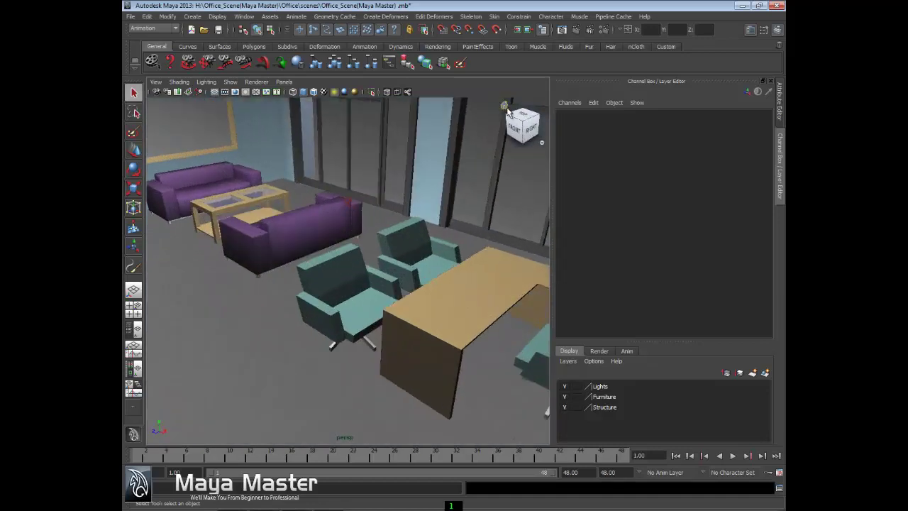
left_click(511, 132)
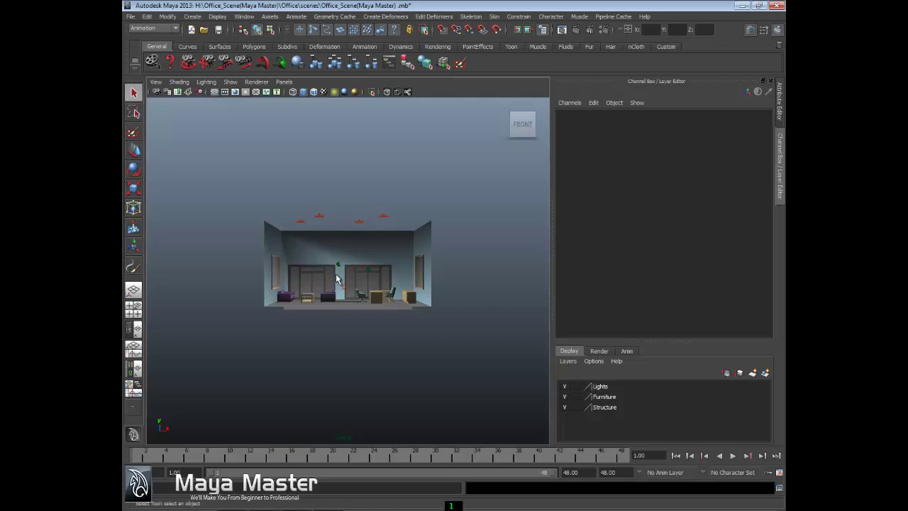
Tumble, pan and zoom the perspective view to see the whole office room at an angle from above
key("alt")
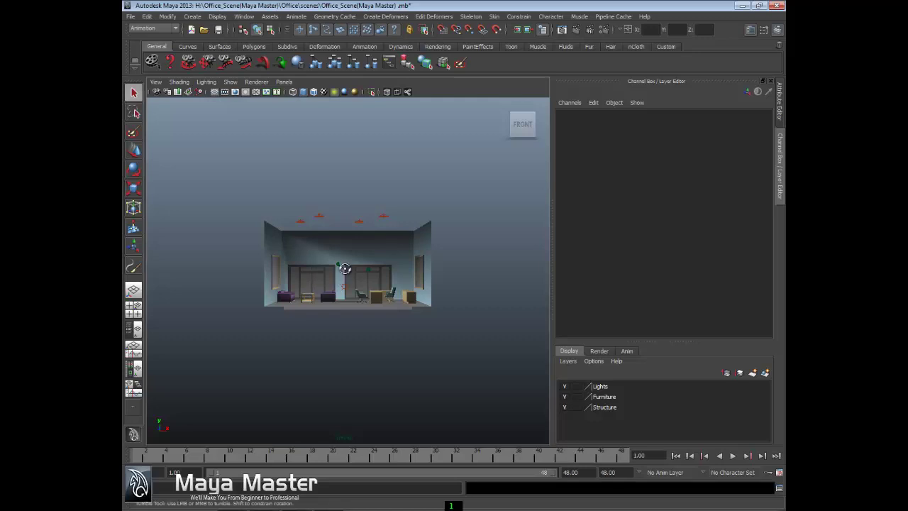
left_click_drag(344, 268, 352, 291, "alt")
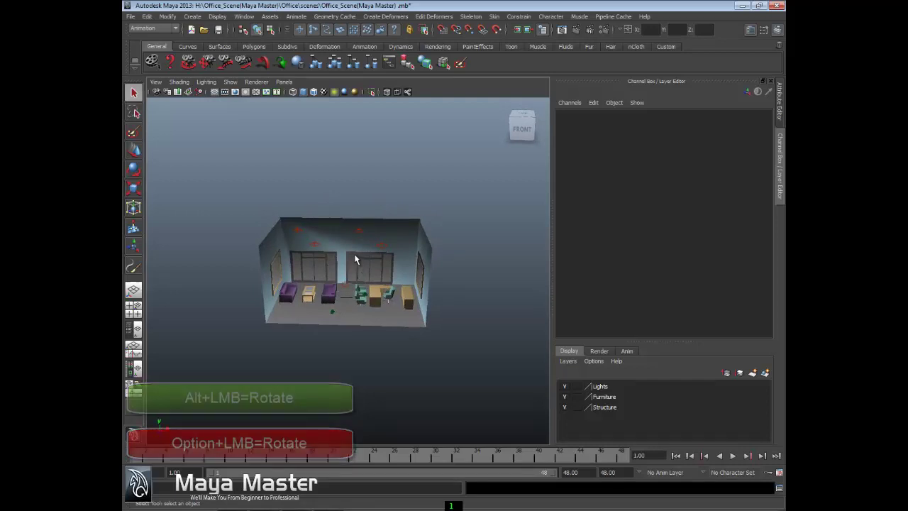
middle_click_drag(361, 263, 364, 193, "alt")
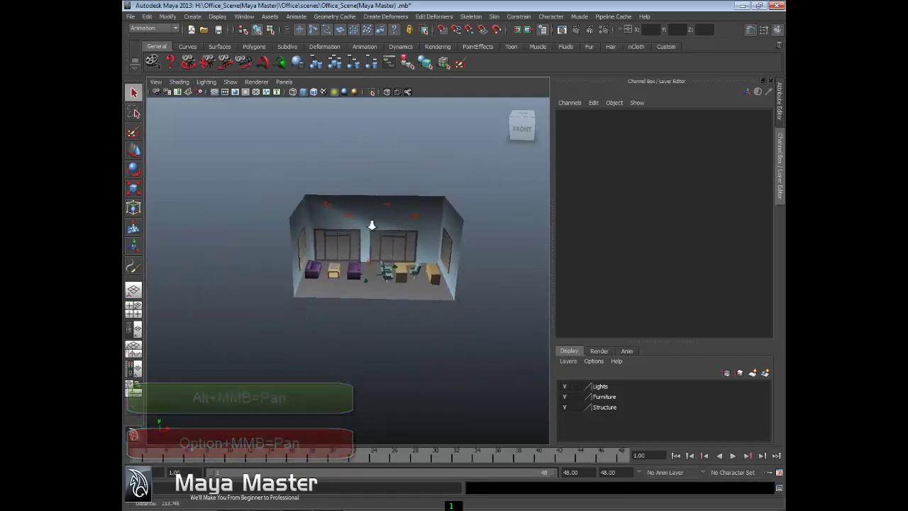
right_click_drag(371, 237, 360, 382, "alt")
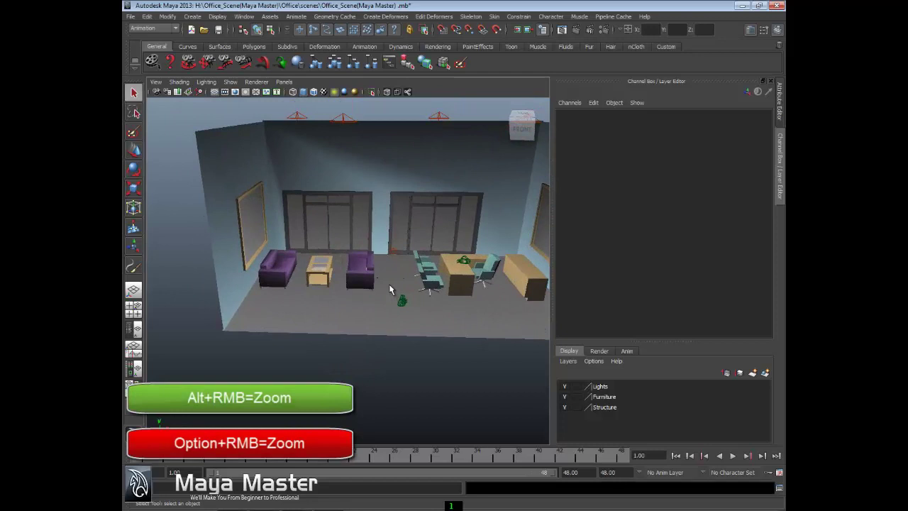
mouse_move(389, 283)
right_mouse_down("alt")
mouse_move(386, 300)
mouse_move(386, 278)
right_mouse_up("alt")
left_click_drag(386, 279, 364, 247, "alt")
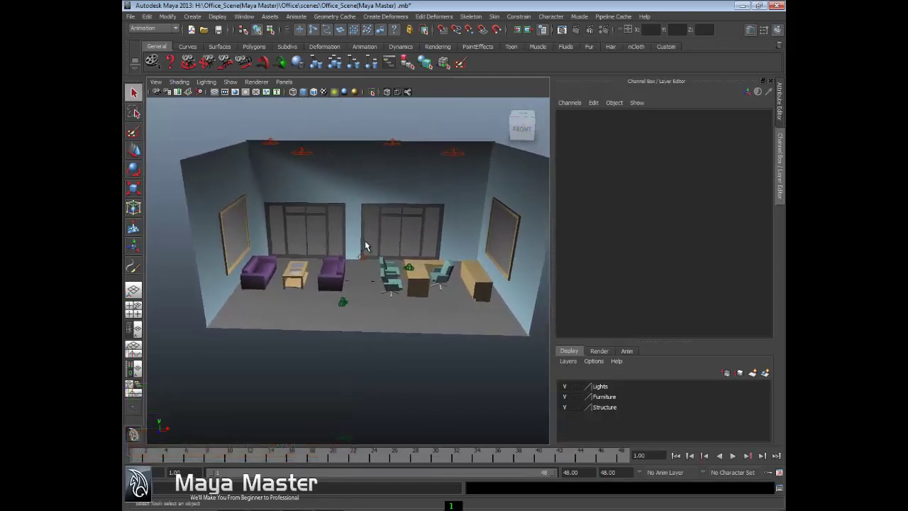
left_click_drag(442, 227, 390, 208, "alt")
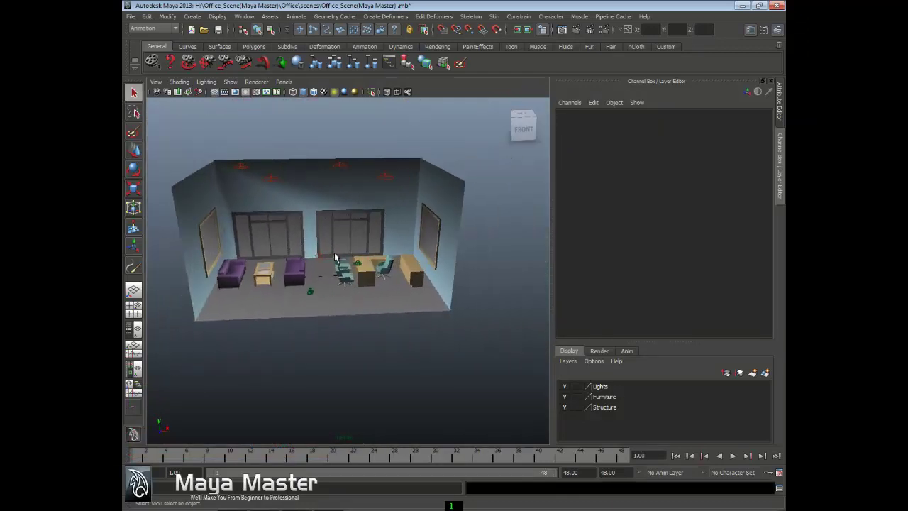
left_click_drag(338, 257, 351, 256, "alt")
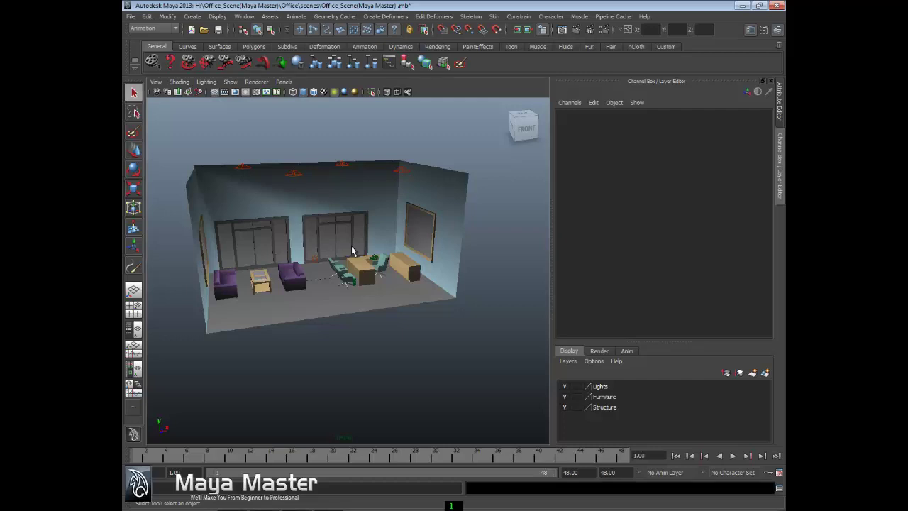
Zoom in and out on the office furniture repeatedly, ending on the whole room from a lower angle
scroll(352, 252, "up", 3)
scroll(352, 252, "down", 3)
scroll(352, 251, "up", 3)
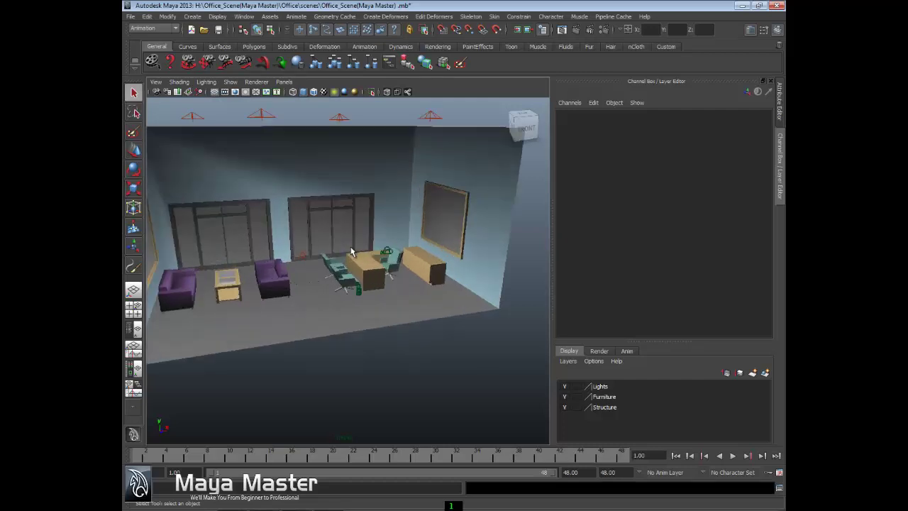
scroll(351, 251, "down", 3)
scroll(350, 251, "up", 3)
scroll(350, 251, "down", 3)
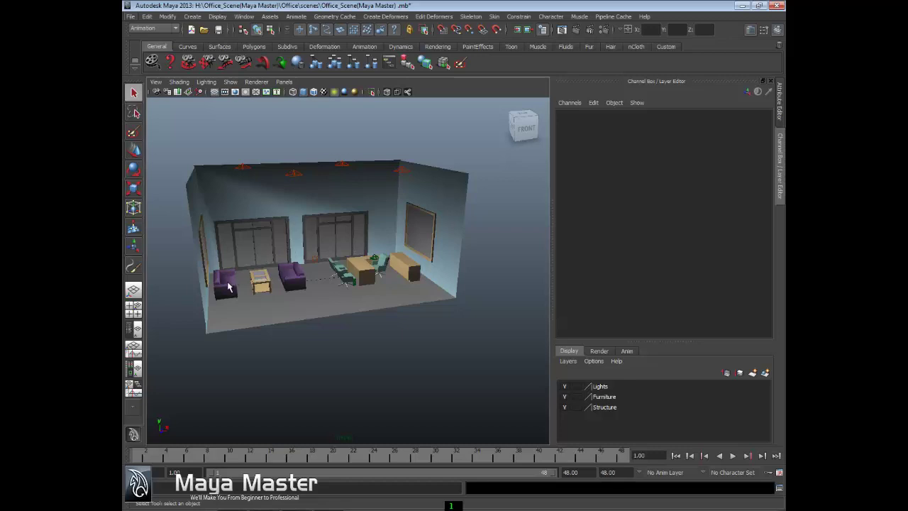
left_click_drag(276, 261, 177, 298, "alt")
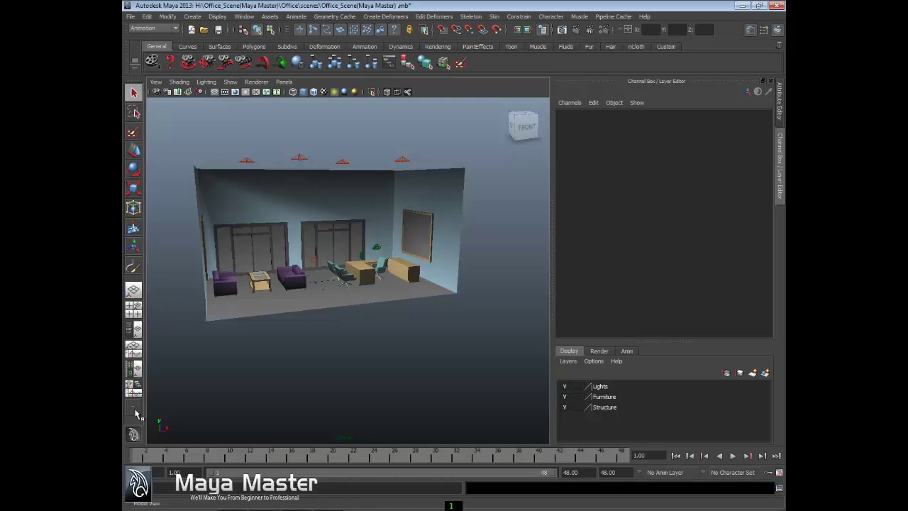
Show the four-view layout and make the perspective, top, front and side viewports active in turn
key("space")
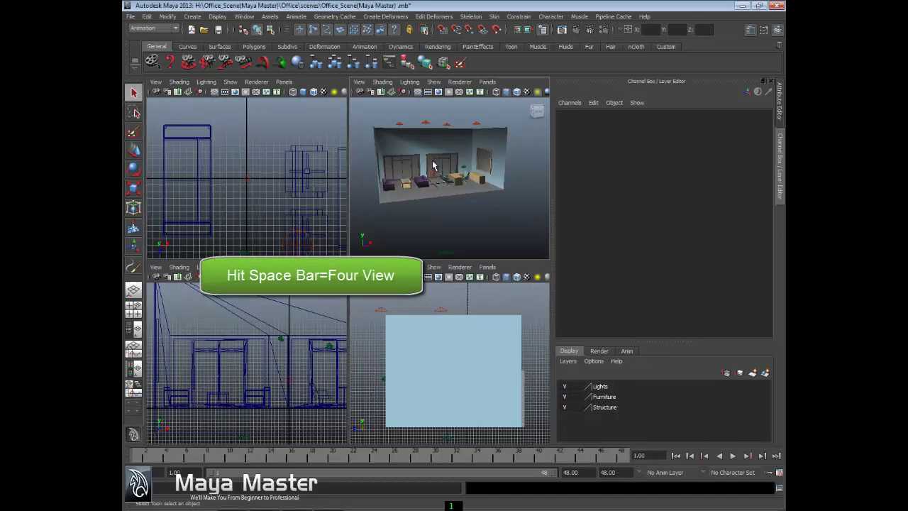
left_click_drag(433, 166, 424, 173, "alt")
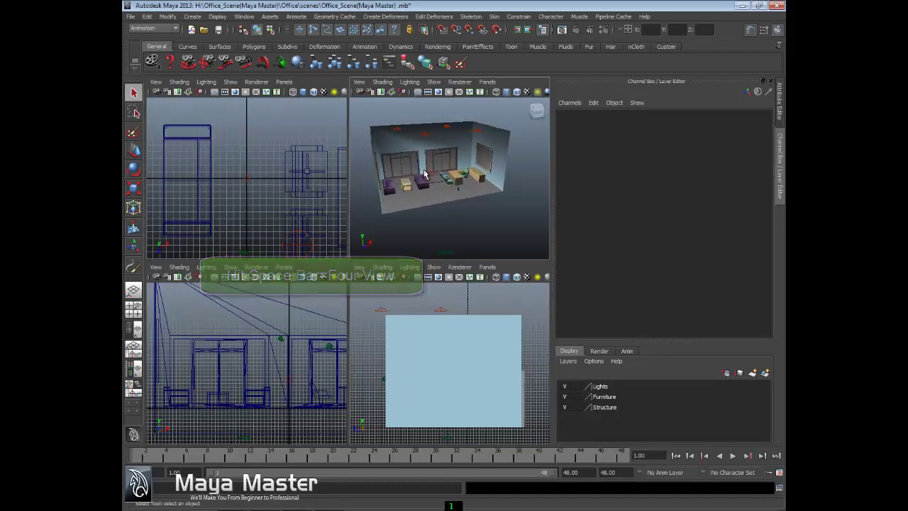
left_click(303, 163)
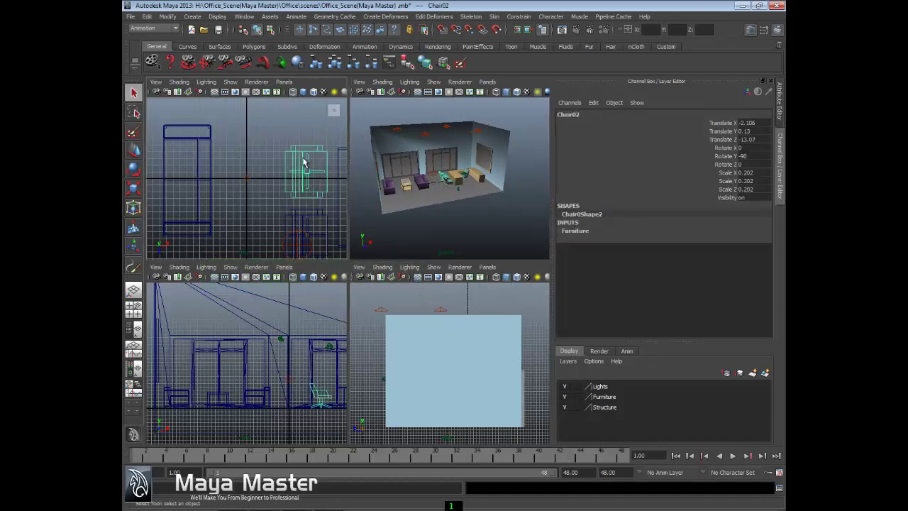
left_click(259, 156)
left_click(299, 314)
left_click(436, 298)
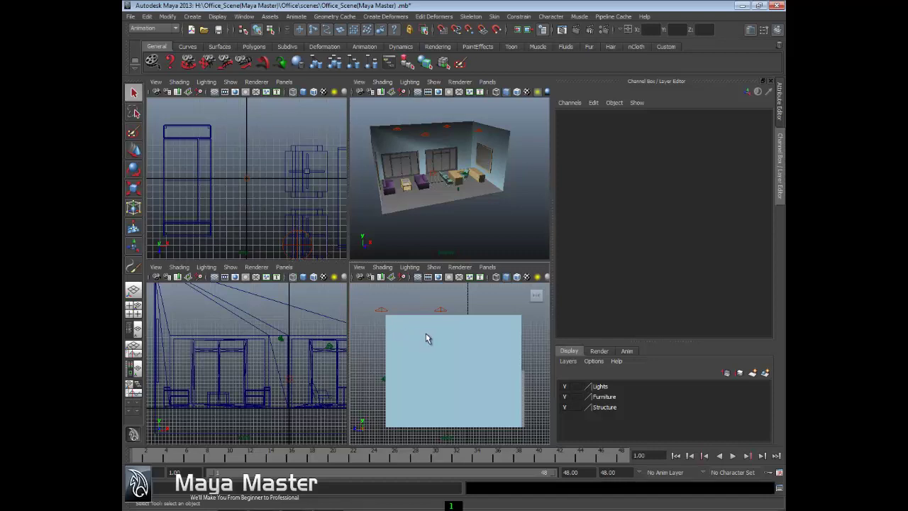
Zoom and pan the side, front and top views individually, framing the whole room in the front view
right_click_drag(463, 347, 458, 383, "alt")
mouse_move(442, 367)
middle_mouse_down("alt")
mouse_move(490, 367)
mouse_move(373, 355)
mouse_move(441, 389)
mouse_move(448, 355)
middle_mouse_up("alt")
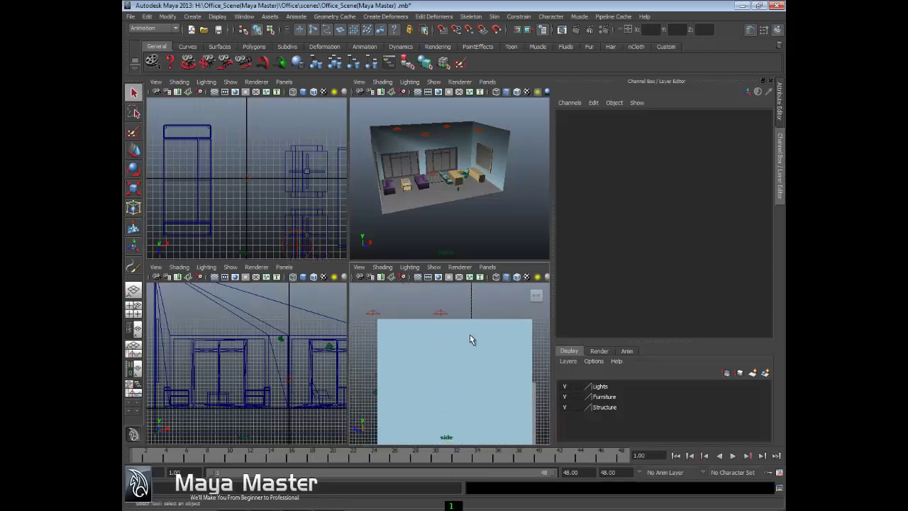
left_click(288, 330)
right_click_drag(287, 330, 298, 172, "alt")
right_click_drag(298, 172, 298, 257, "alt")
right_click_drag(297, 298, 291, 319, "alt")
right_click_drag(260, 196, 254, 189, "alt")
middle_click_drag(254, 189, 225, 224, "alt")
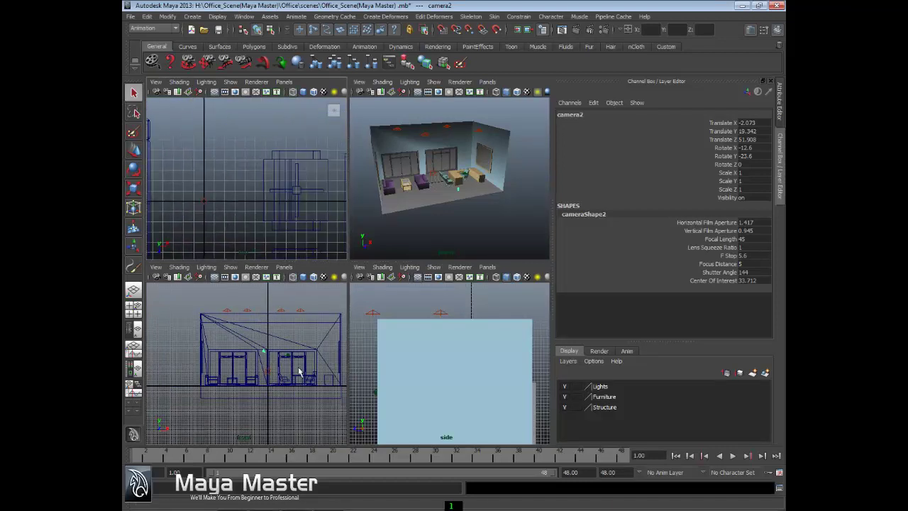
left_click(286, 455)
left_click(289, 439)
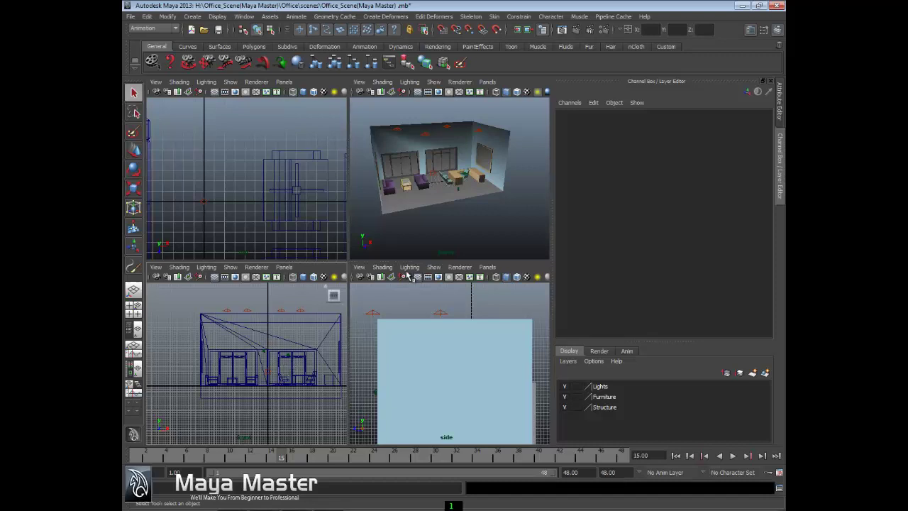
Maximize the perspective view and the top view in turn, returning to the four-view layout after each
left_click(426, 239)
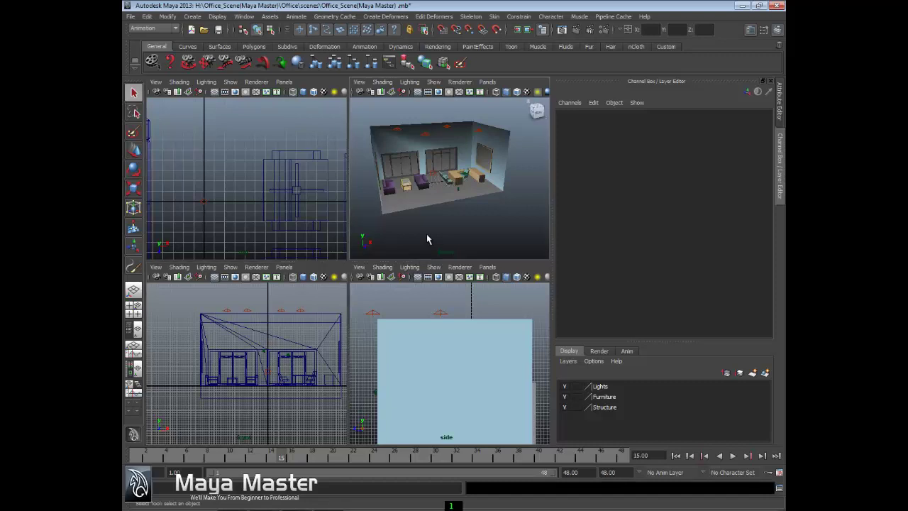
key("space")
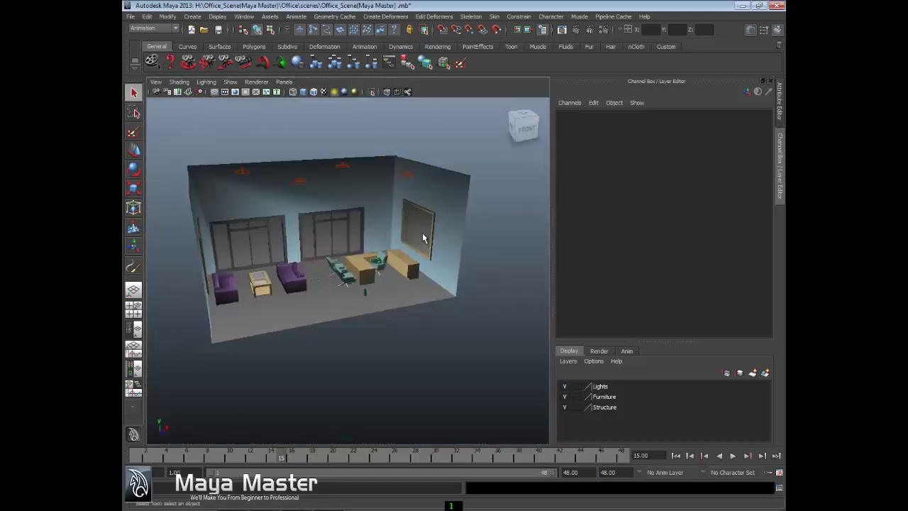
key("space")
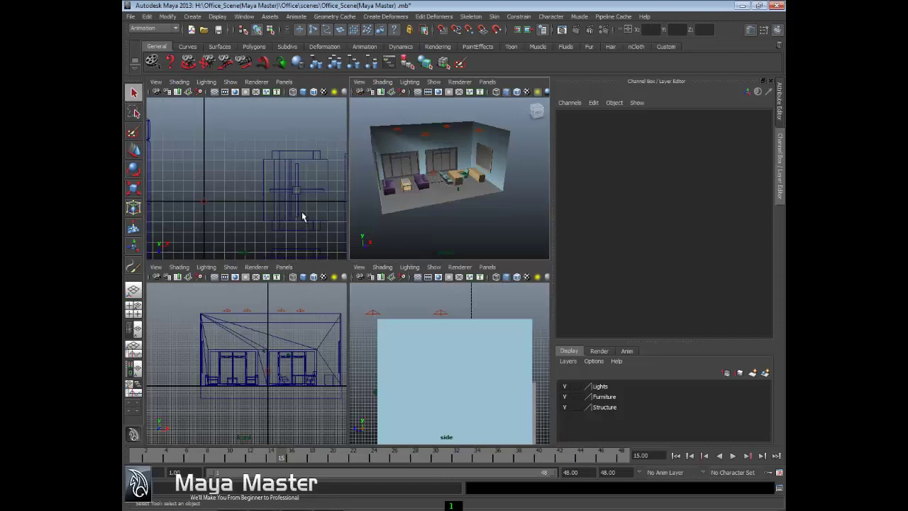
left_click(208, 179)
key("space")
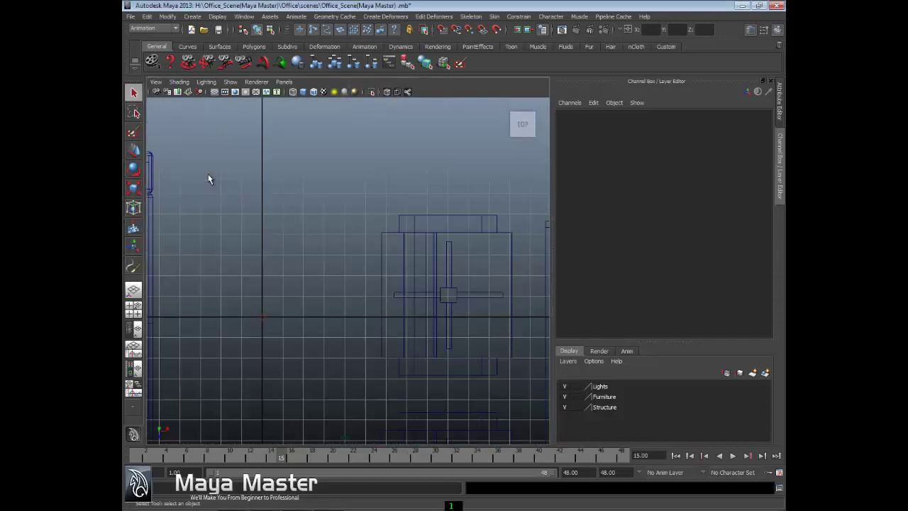
middle_click_drag(213, 186, 320, 140, "alt")
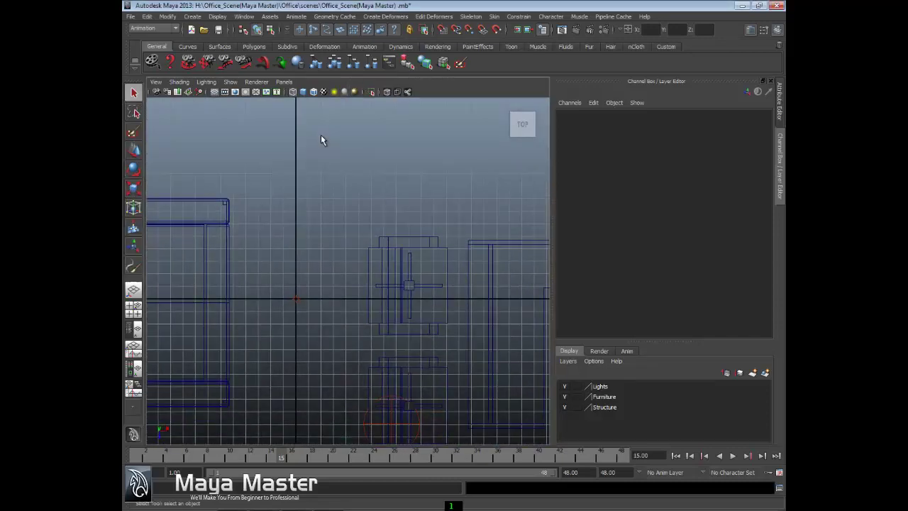
key("space")
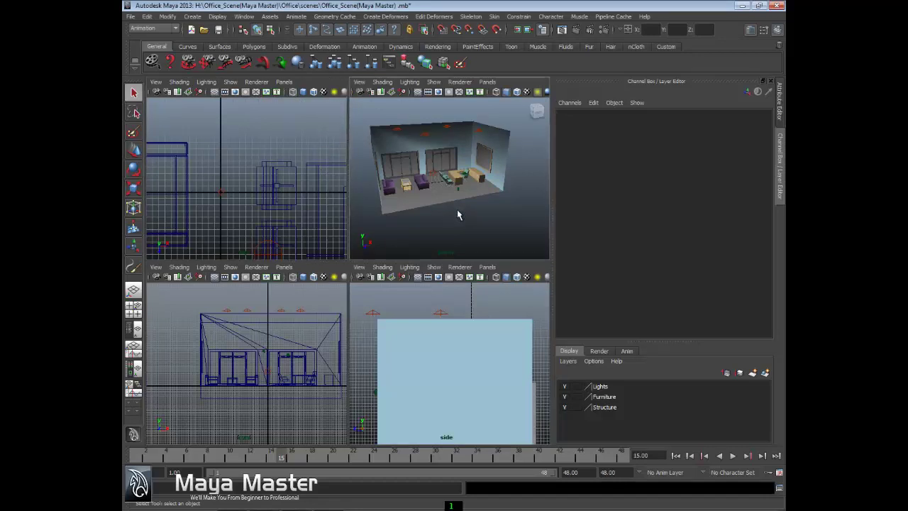
Maximize the perspective view and tumble the camera until the room is seen straight from the front
key("space")
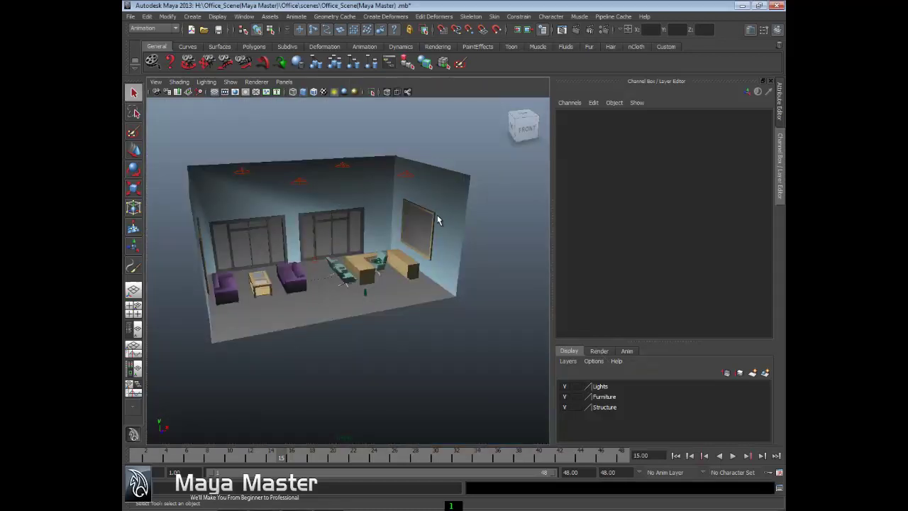
left_click_drag(438, 221, 410, 238, "alt")
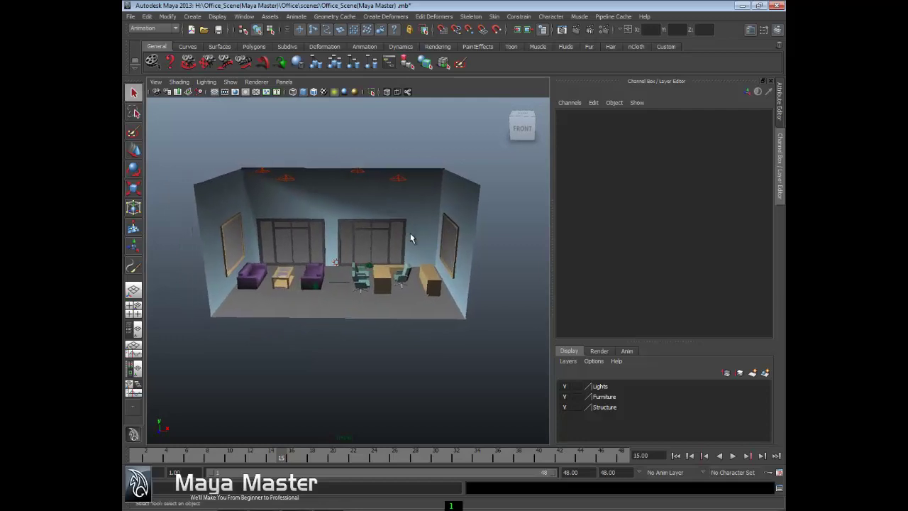
Switch to the four-view layout and back to the single perspective view, and display the hotbox briefly over the scene
key("space")
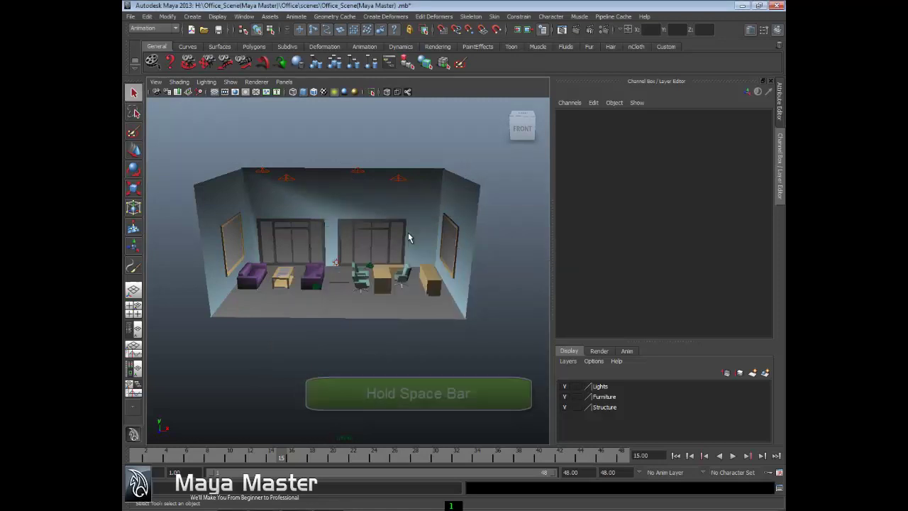
key("space")
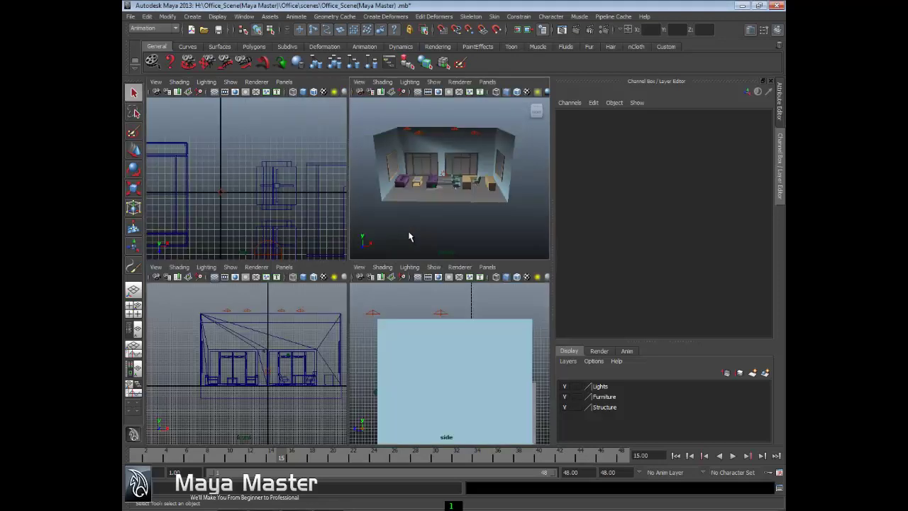
key("space")
key("space")
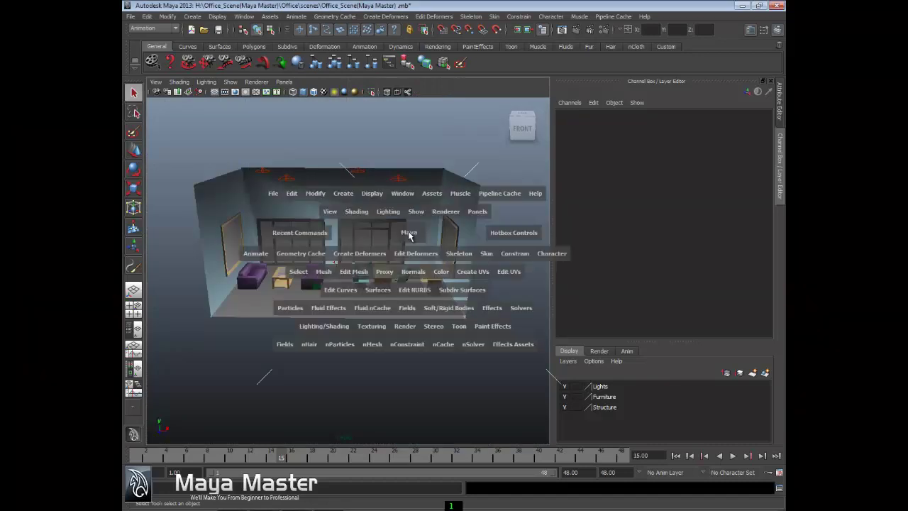
key("space")
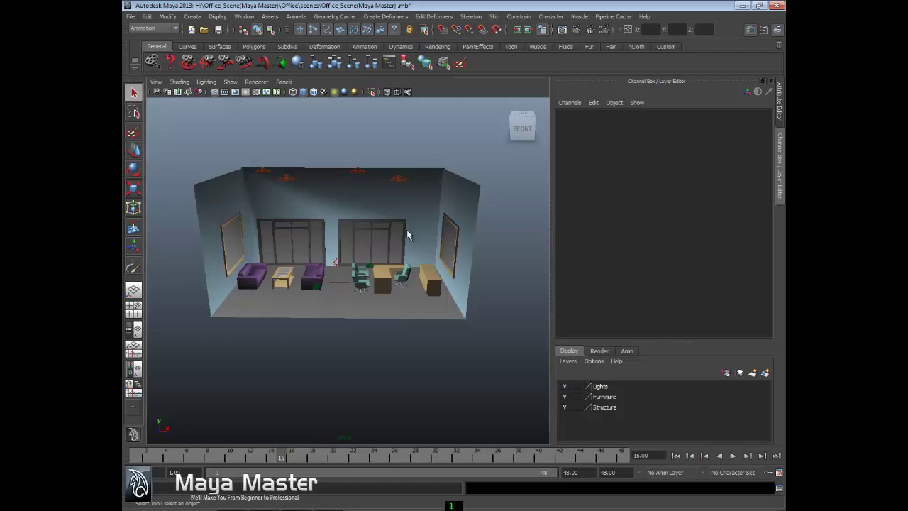
Zoom, tumble and pan around the office furniture in the perspective view, and frame the entire scene
mouse_move(408, 236)
left_mouse_down("alt")
mouse_move(412, 220)
mouse_move(369, 227)
mouse_move(408, 227)
mouse_move(415, 248)
mouse_move(405, 234)
mouse_move(406, 242)
left_mouse_up("alt")
right_click_drag(405, 242, 410, 281, "alt")
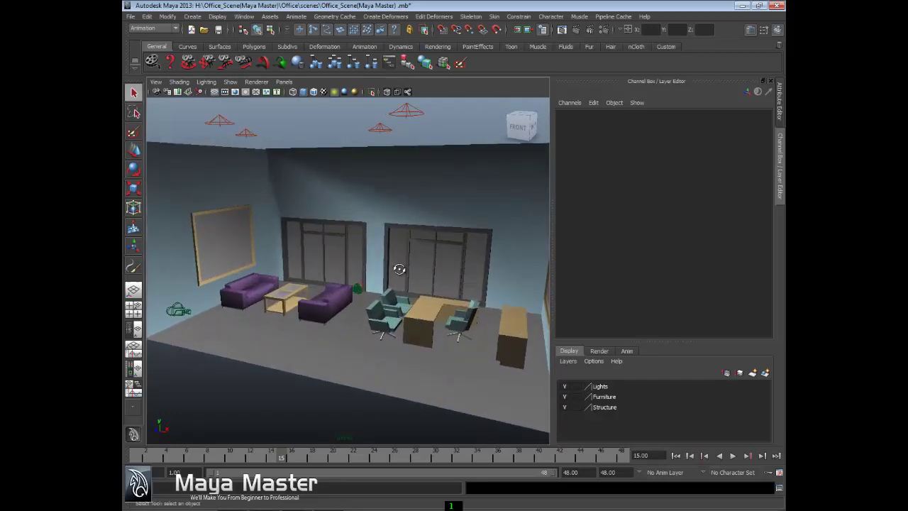
left_click_drag(399, 263, 300, 260, "alt")
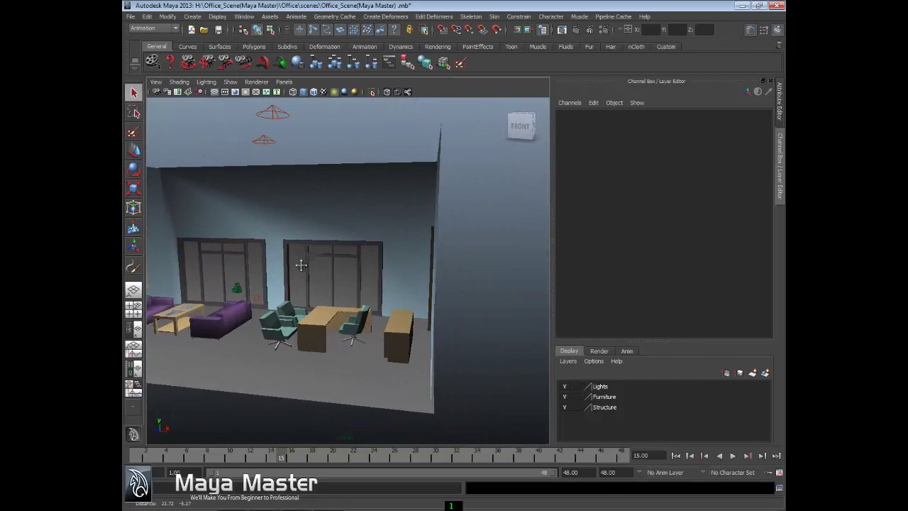
middle_click_drag(300, 259, 476, 265, "alt")
left_click_drag(446, 269, 361, 315, "alt")
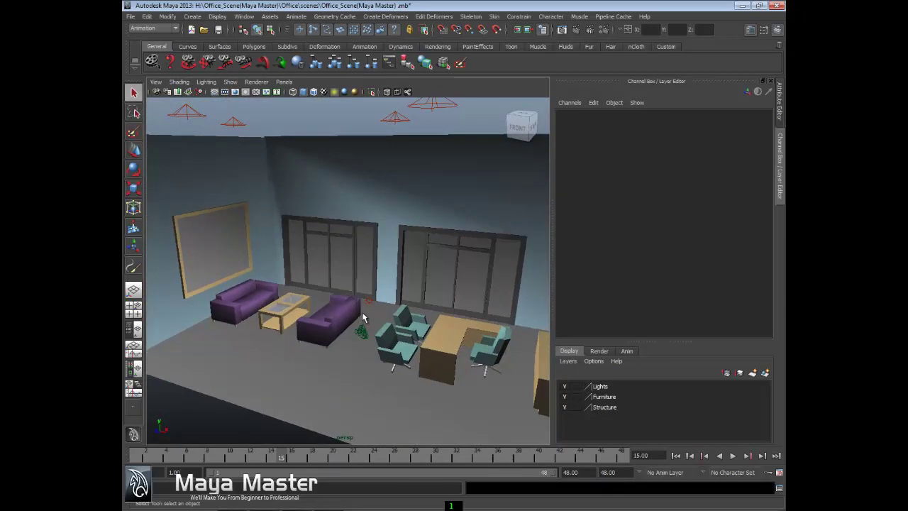
left_click_drag(361, 317, 374, 334, "alt")
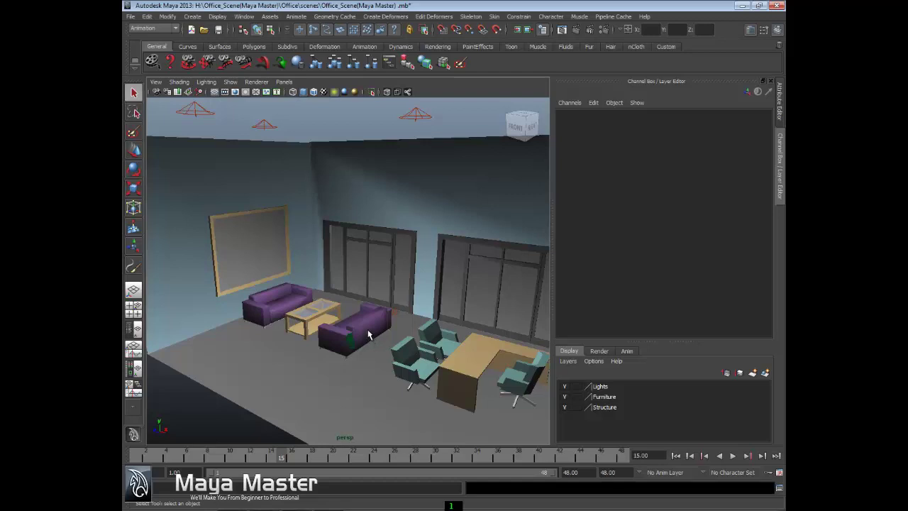
key("f")
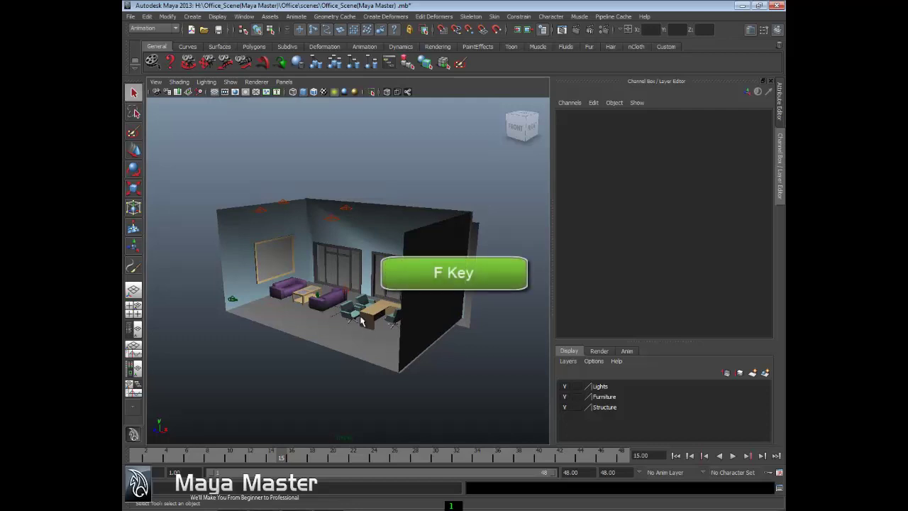
Select the purple couch nearest the office chairs, frame it in the perspective view, and inspect it up close from its armrest end
left_click(328, 302)
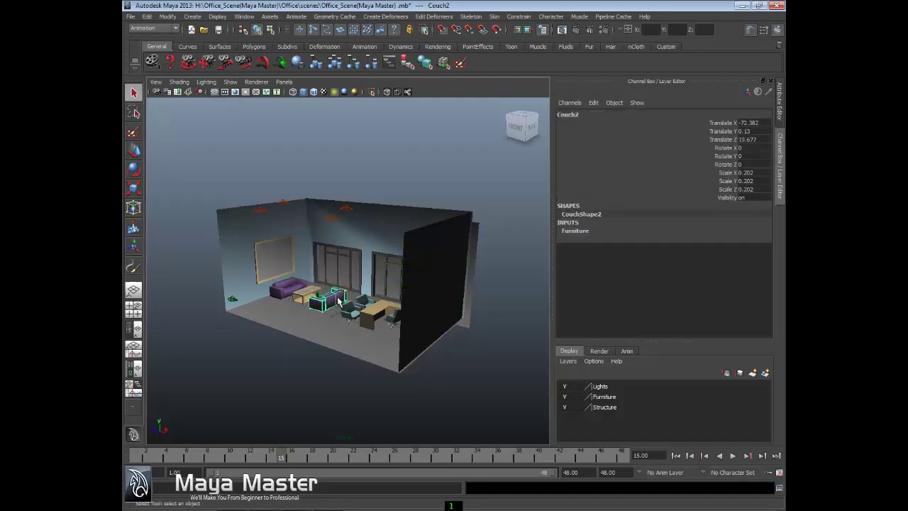
key("f")
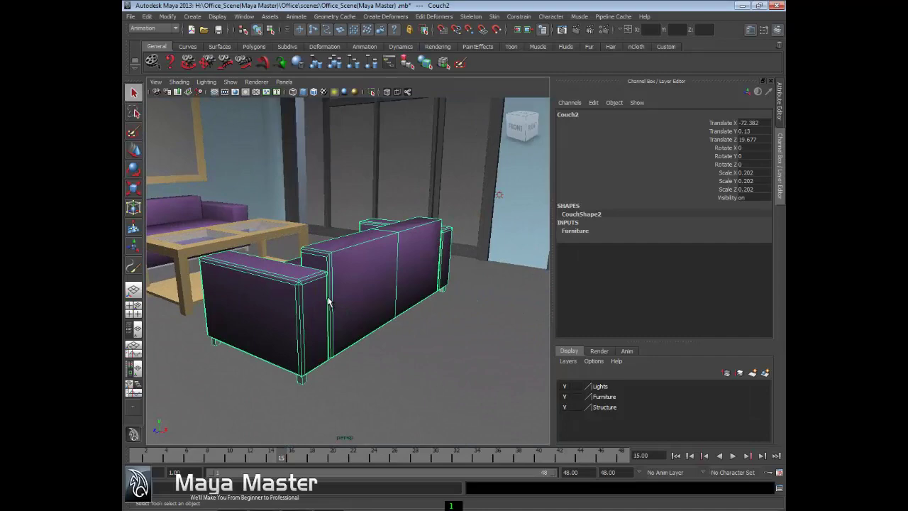
left_click_drag(328, 302, 360, 321, "alt")
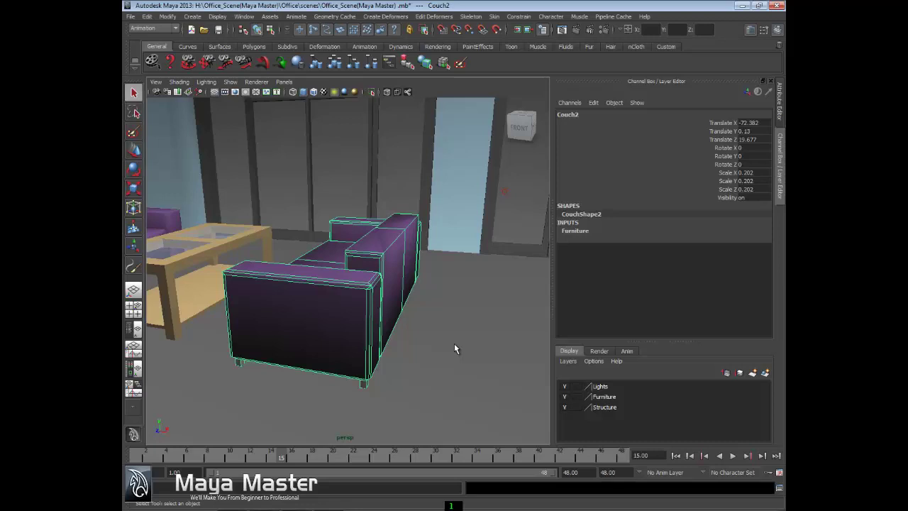
scroll(455, 346, "up", 3)
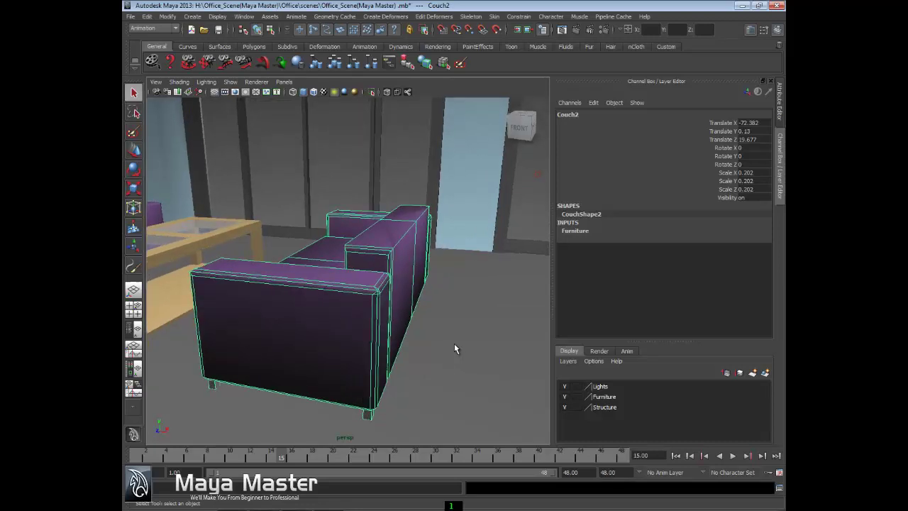